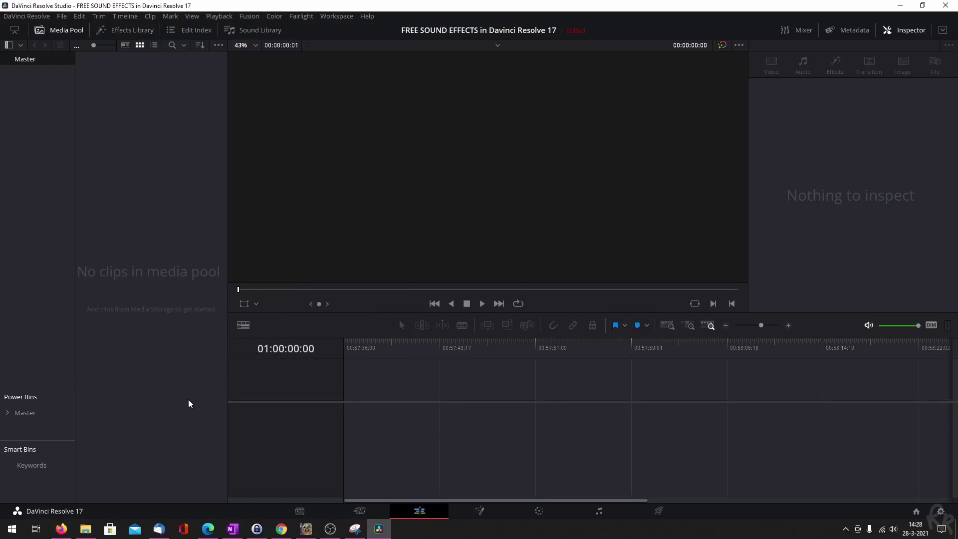
Show the Sound Library panel in the Edit page
left_click(267, 33)
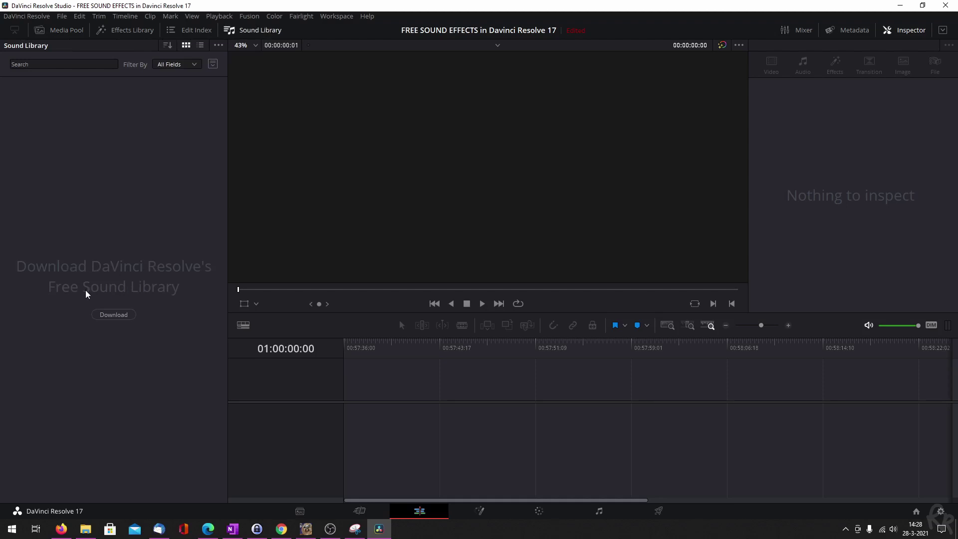
Register for the free Fairlight Sound Library, accept the license, and start the download
left_click(113, 314)
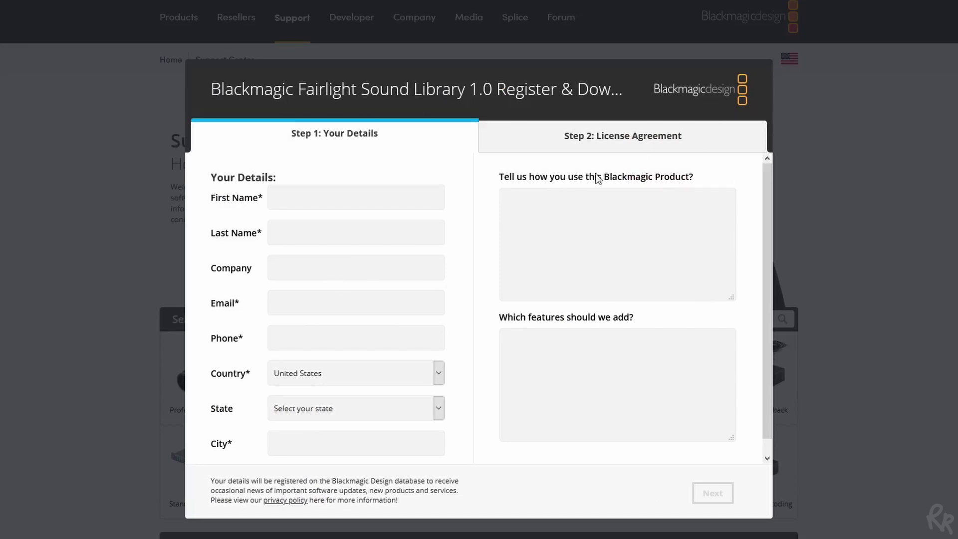
left_click(654, 141)
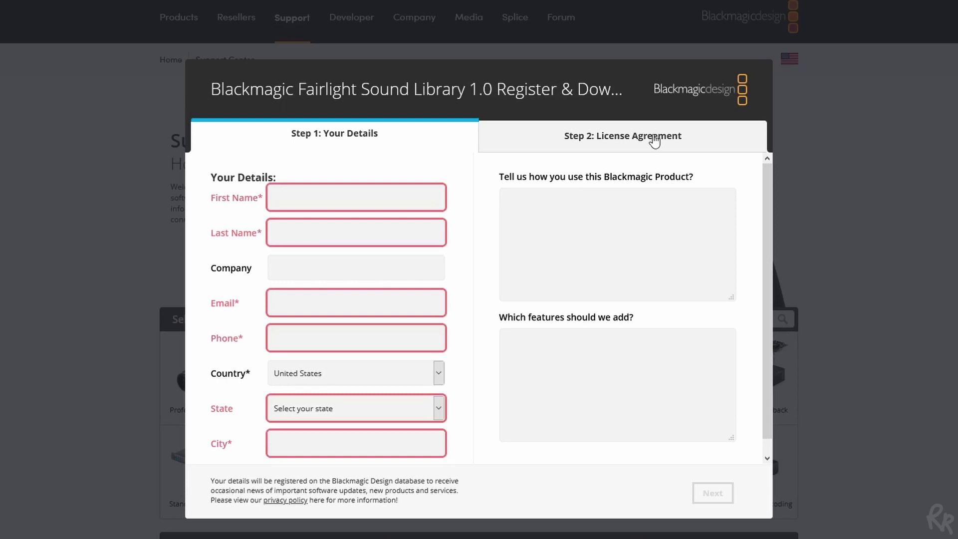
left_click(708, 500)
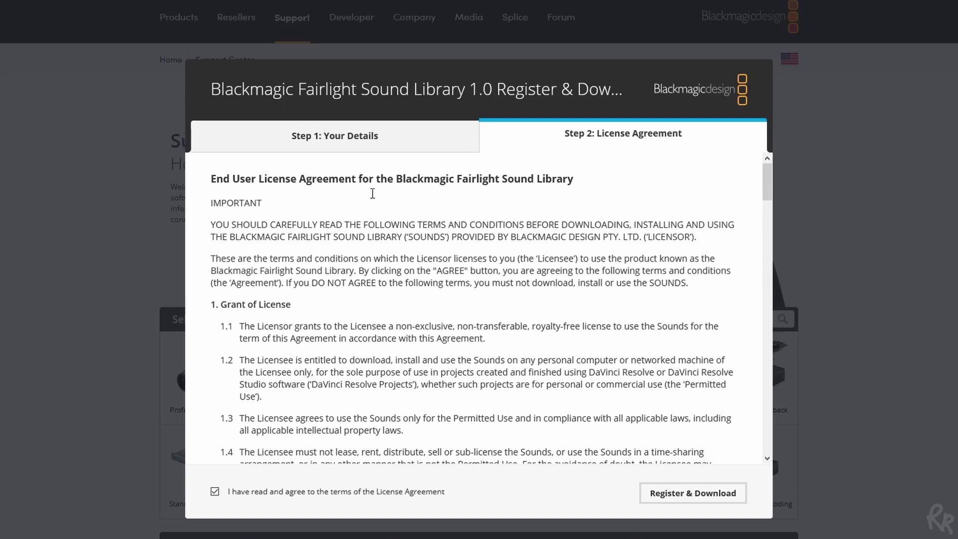
left_click(682, 494)
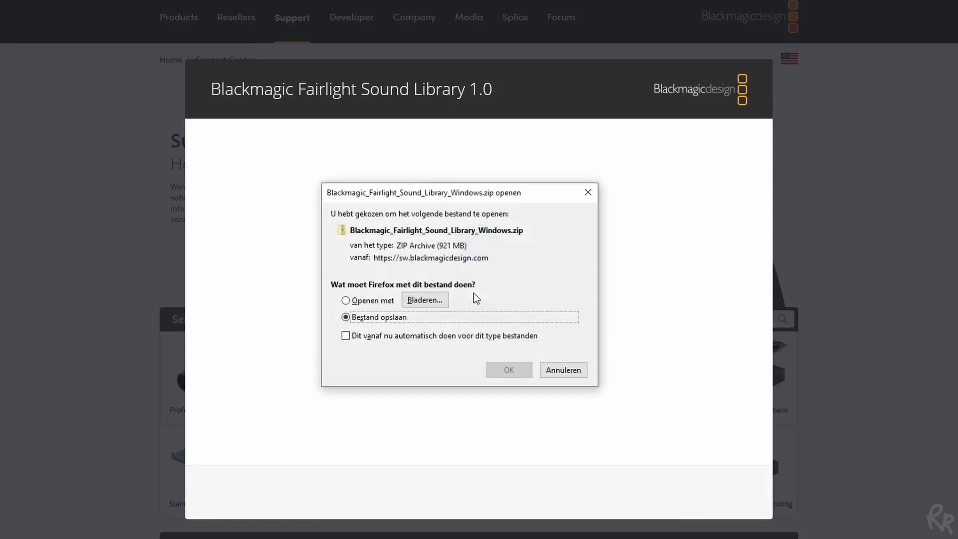
Move the Firefox download dialog aside
mouse_move(488, 196)
left_mouse_down()
mouse_move(806, 283)
mouse_move(465, 161)
mouse_move(515, 154)
left_mouse_up()
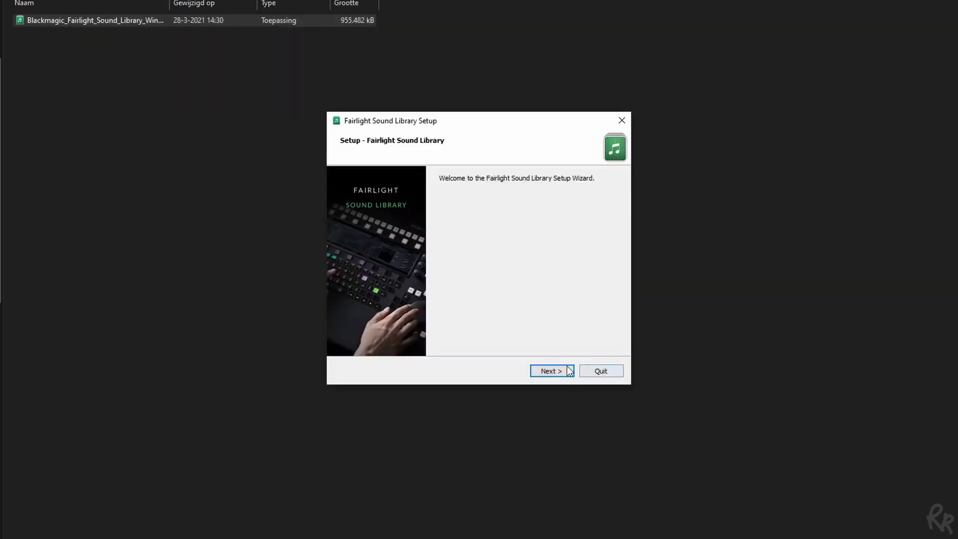
Install the Fairlight Sound Library to the default folder, accepting the license, then finish
left_click(549, 368)
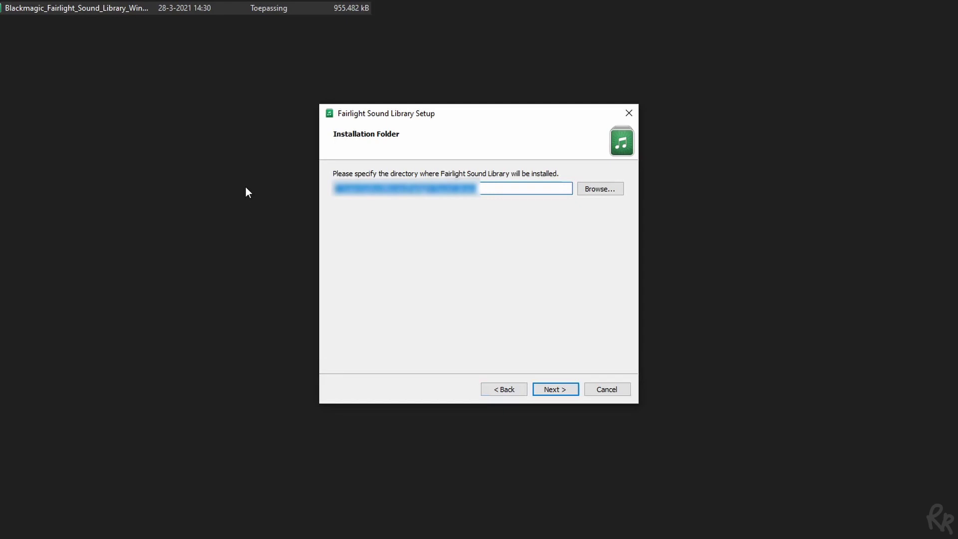
left_click(552, 390)
left_click(363, 350)
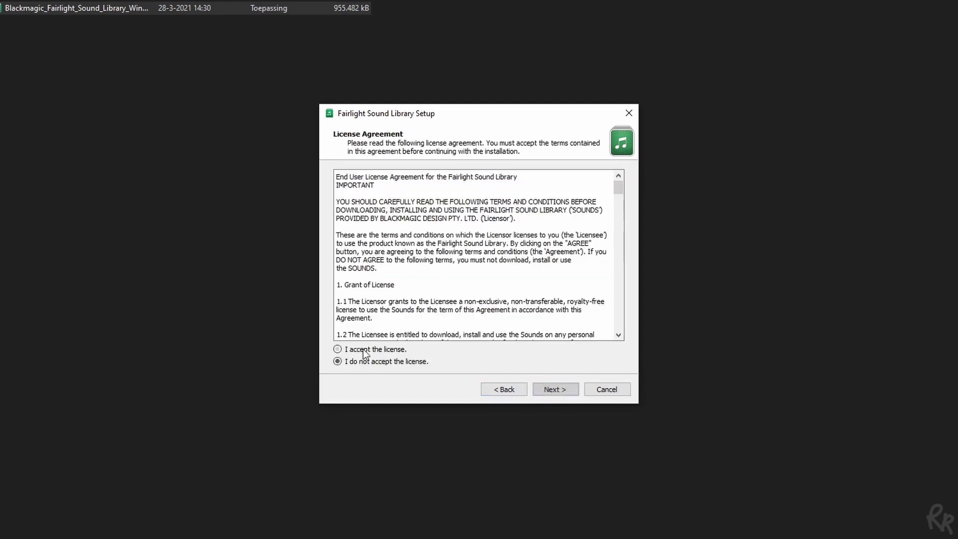
left_click(560, 393)
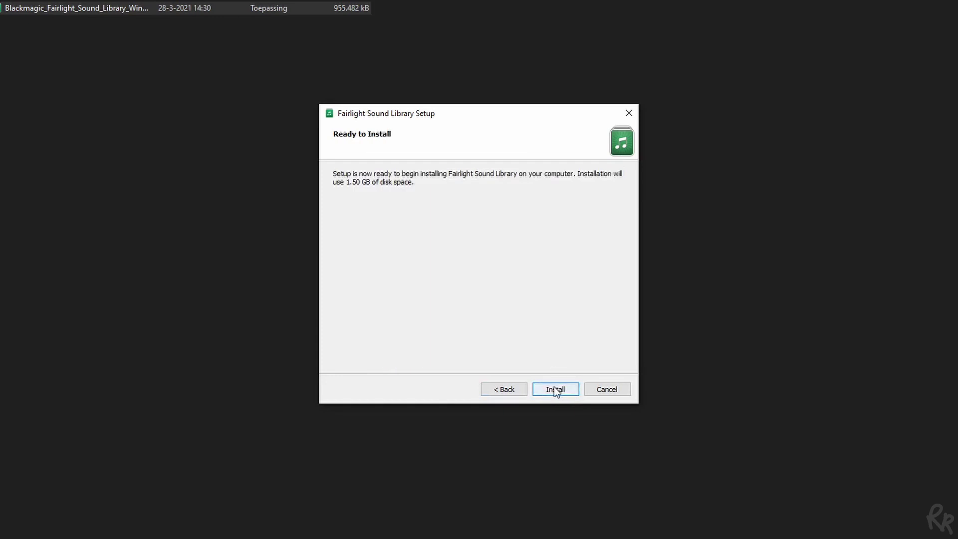
left_click(554, 387)
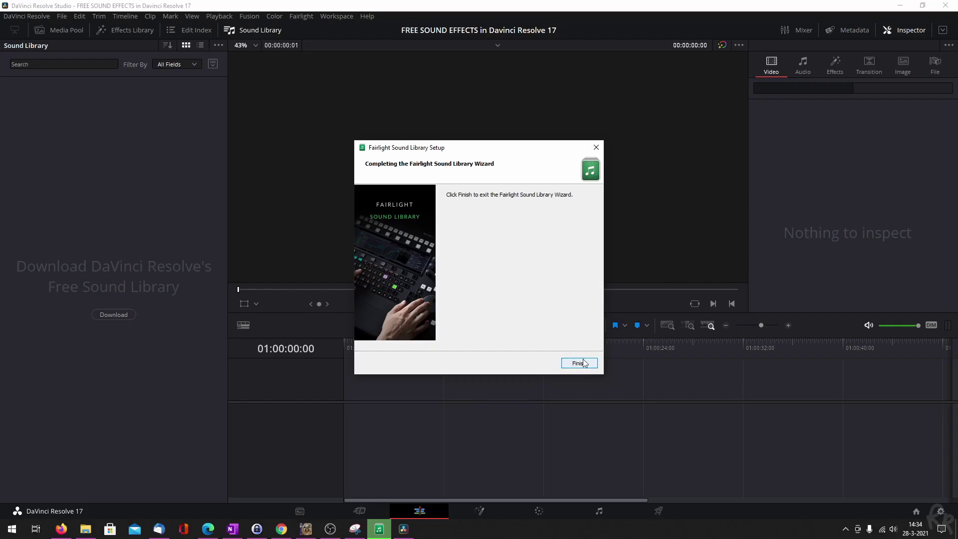
left_click(583, 363)
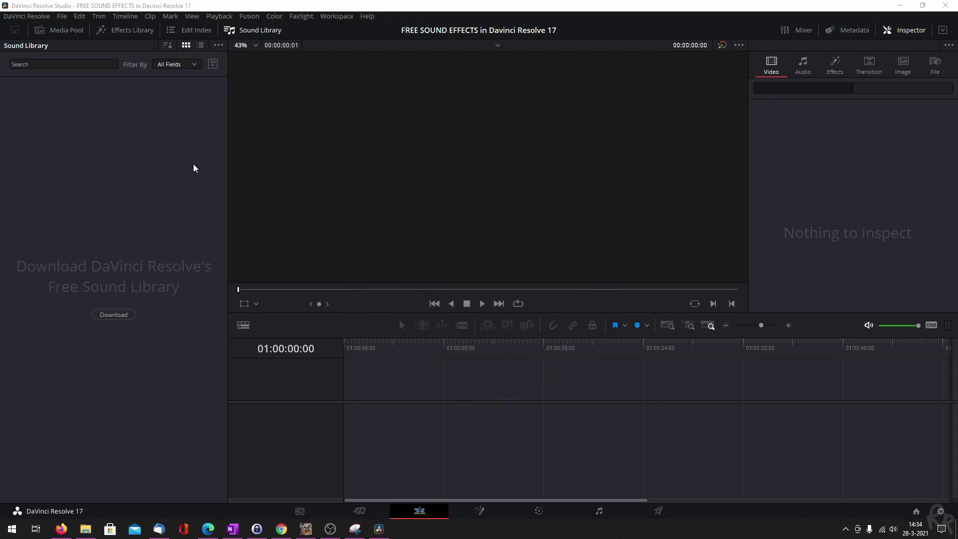
Keep the user's sound database selected and show the Sound Library options
left_click(212, 63)
left_click(96, 80)
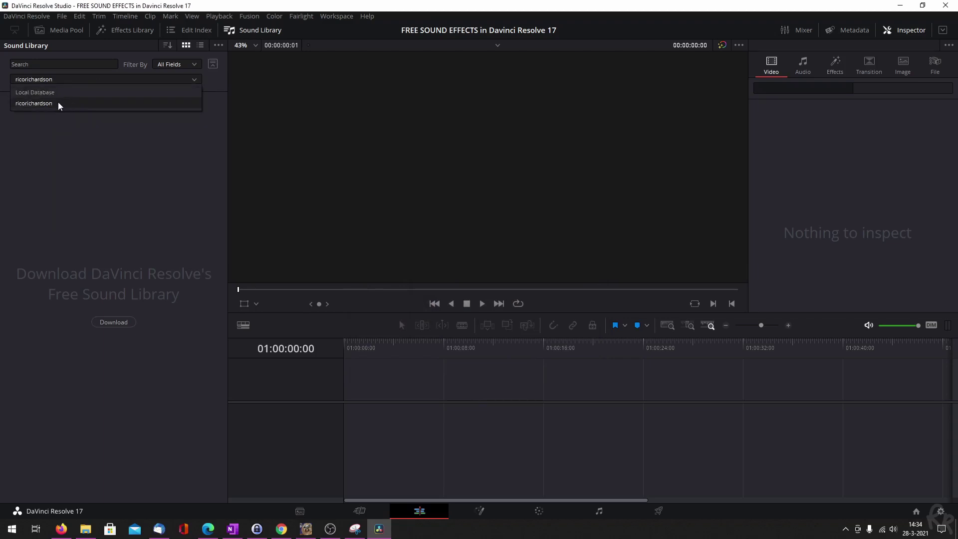
left_click(40, 103)
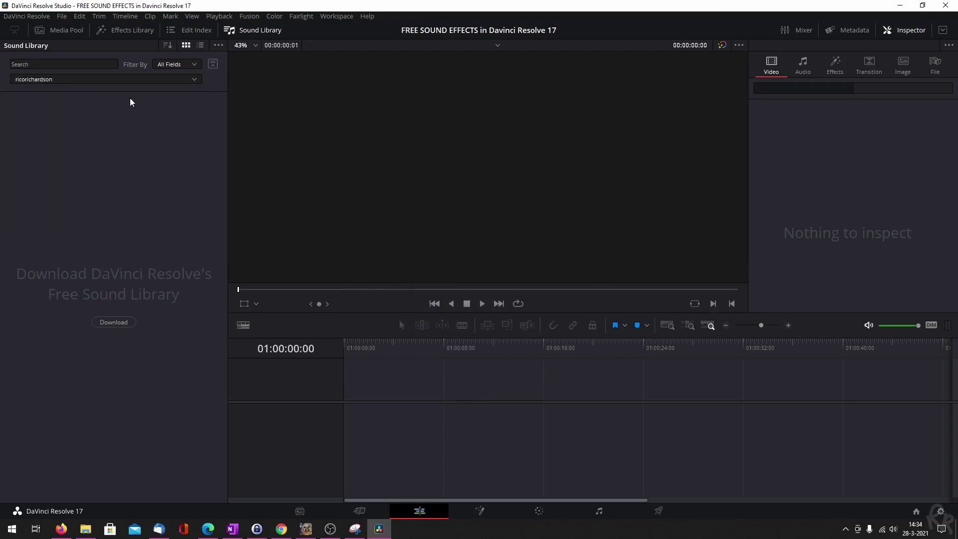
left_click(220, 47)
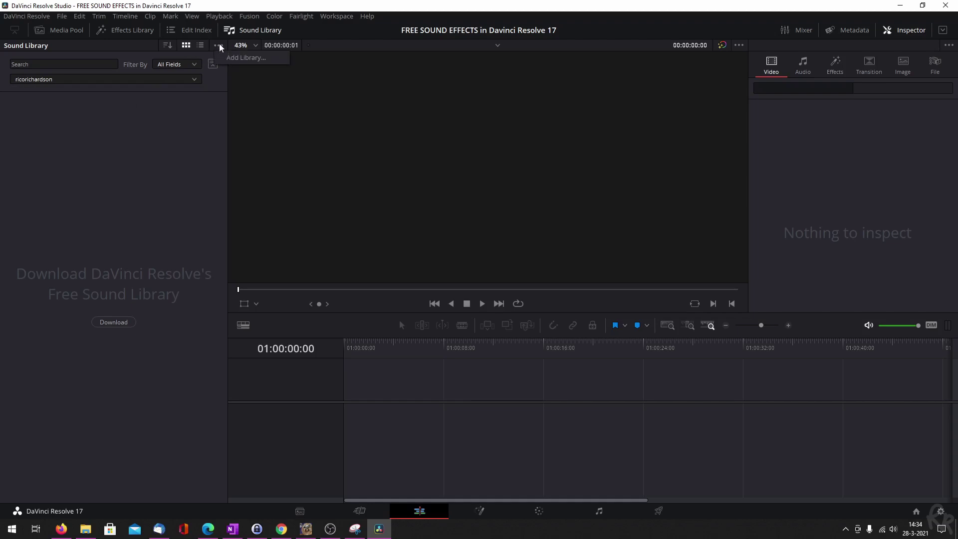
Add the Media Files folder as a library and dismiss the 515-clip scan message
left_click(223, 58)
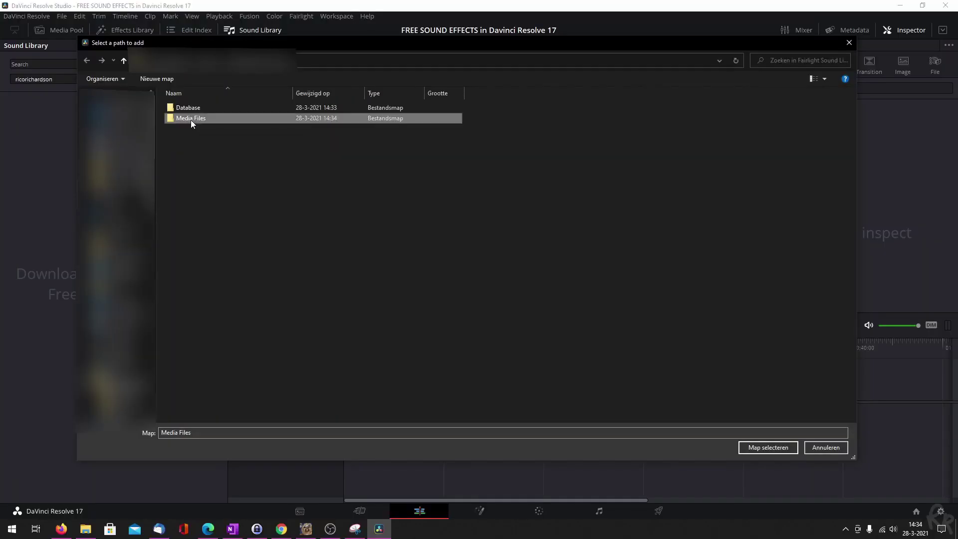
left_click(762, 447)
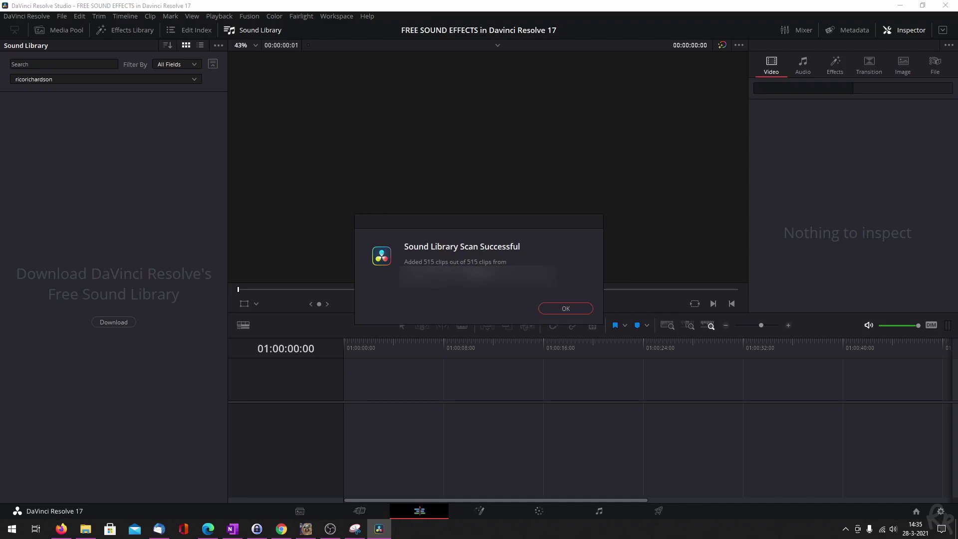
left_click(553, 308)
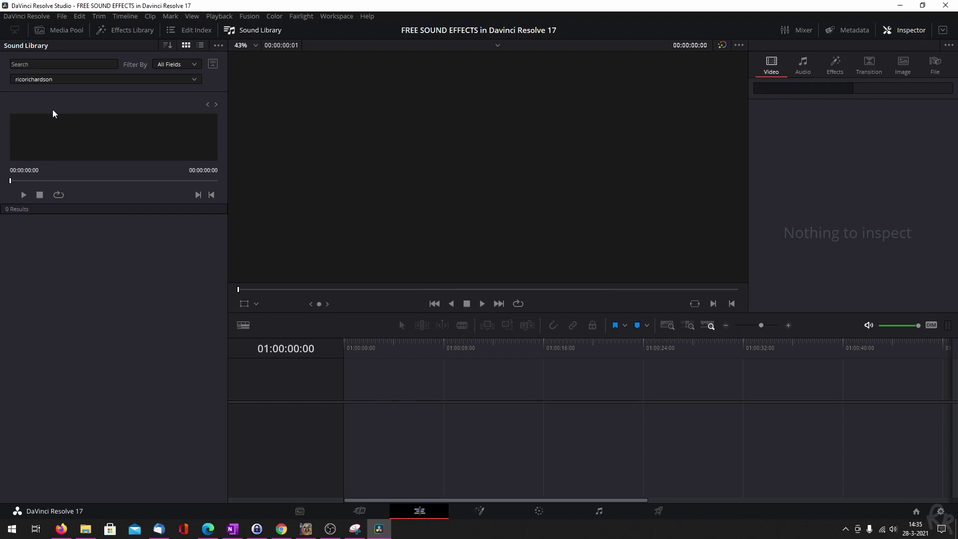
Search the Sound Library with an asterisk wildcard, then select the search term
left_click(59, 63)
type("*")
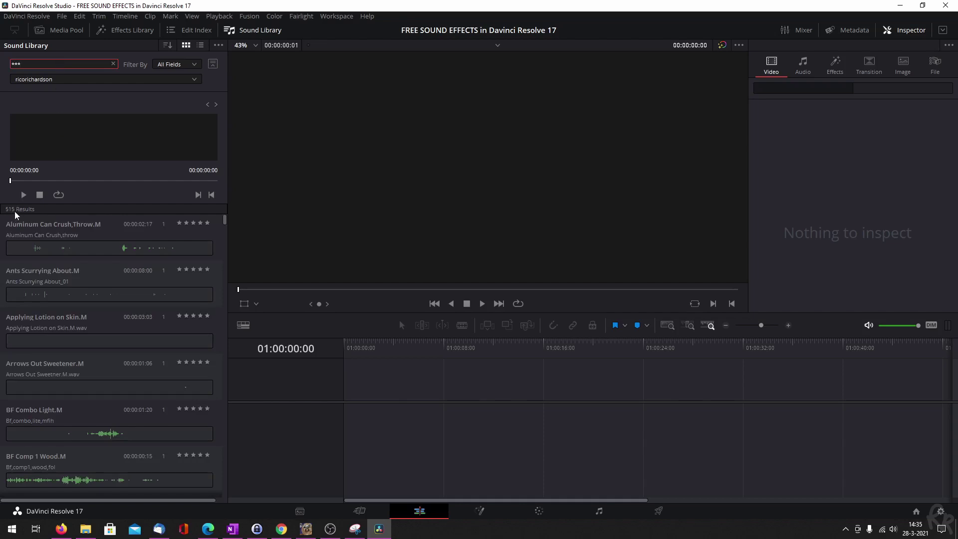
scroll(59, 287, "down", 1)
scroll(58, 289, "down", 1)
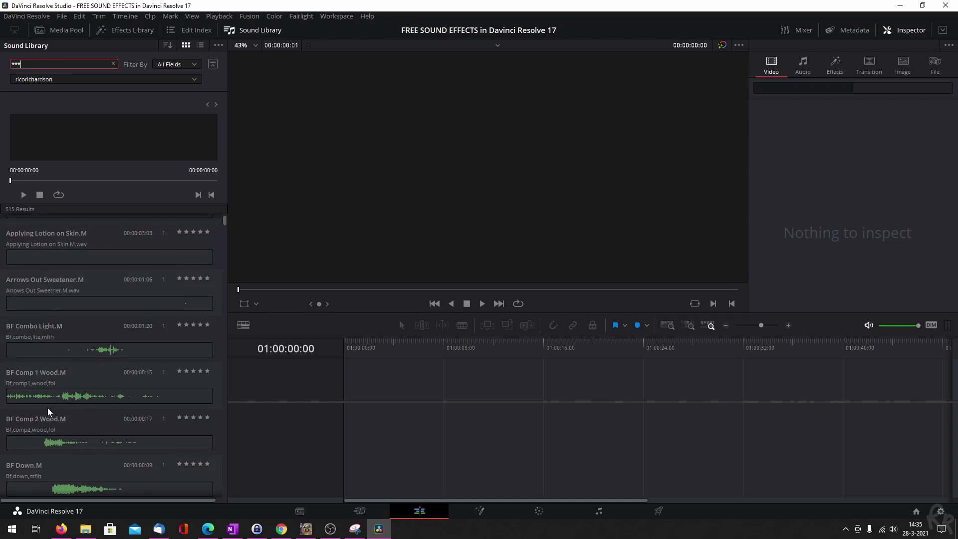
scroll(75, 337, "down", 1)
scroll(90, 322, "down", 1)
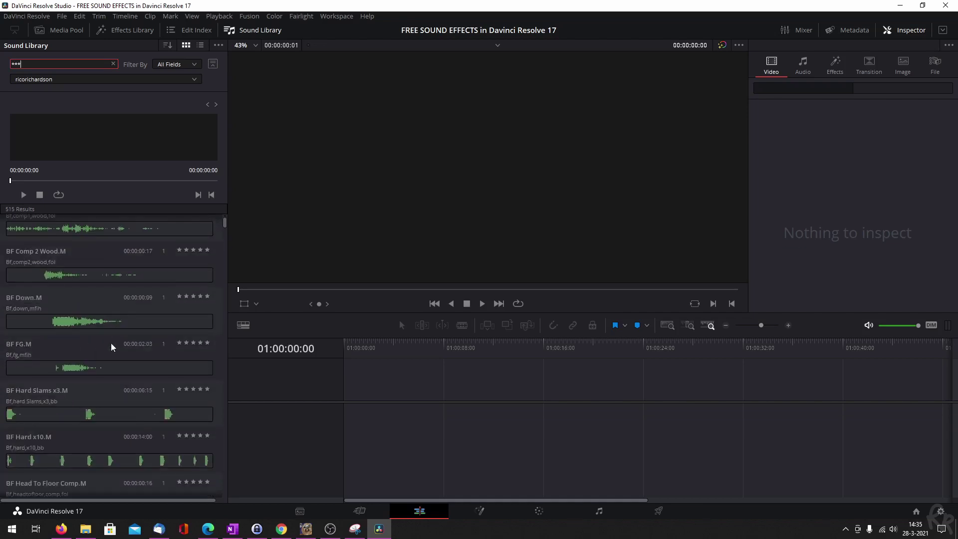
scroll(111, 346, "up", 2)
double_click(20, 64)
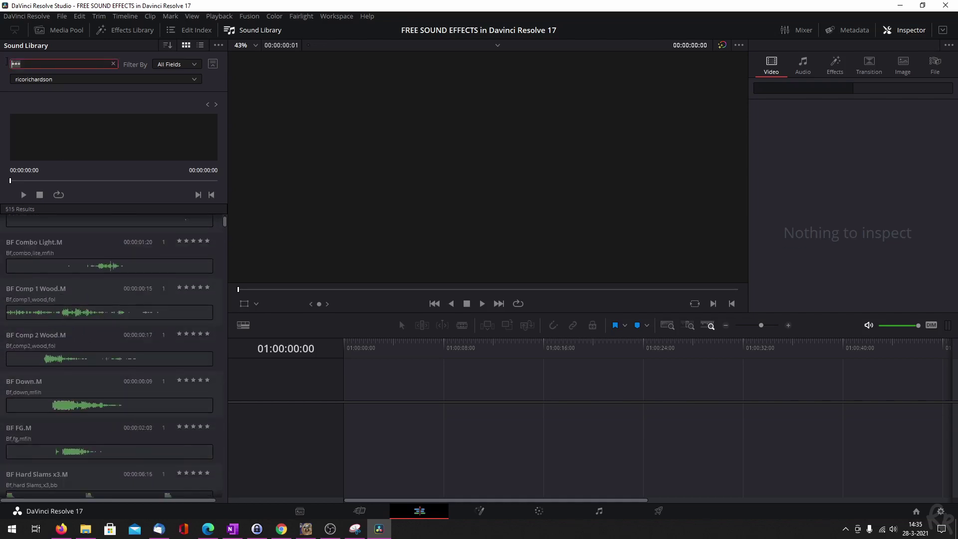
Replace the search term with 'car' and run the search
left_click(5, 63)
type("car")
key("Return")
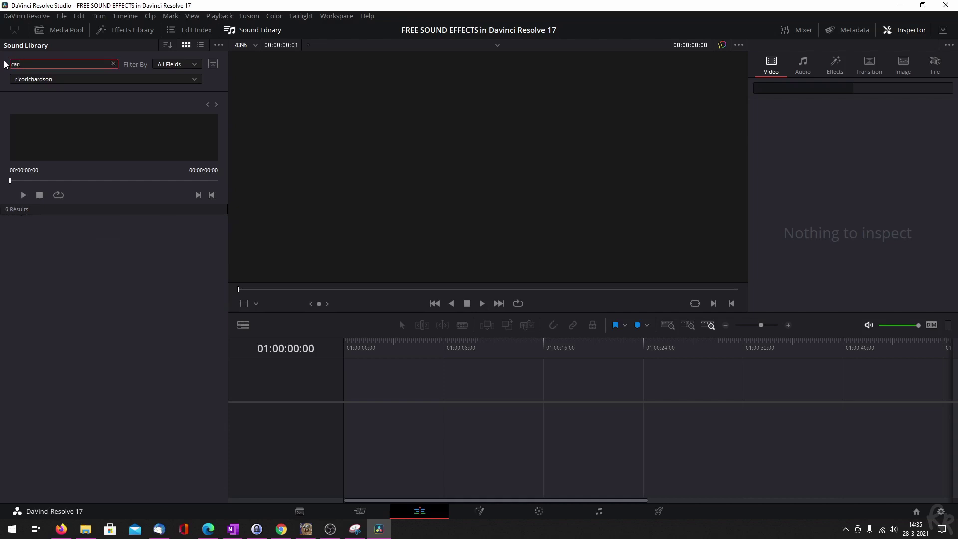